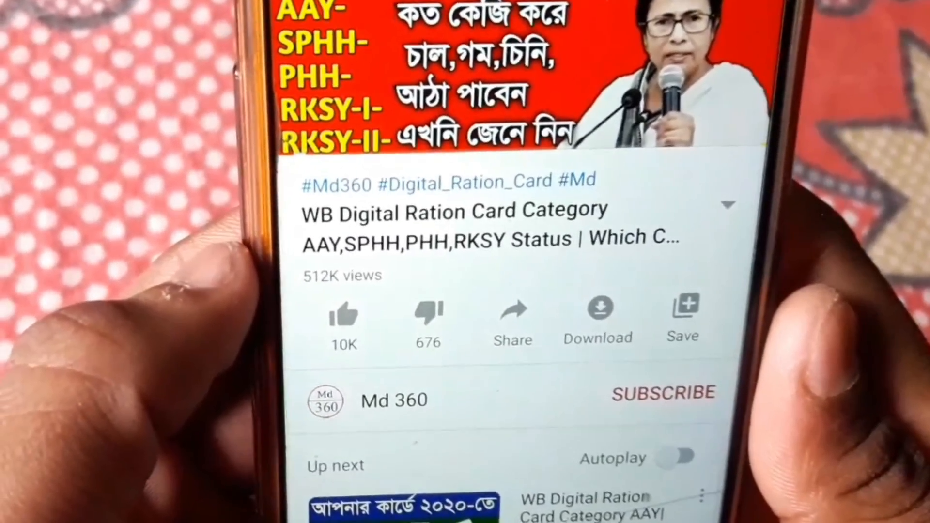
Step: Like the ration card category video and subscribe to Md 360 with all notifications on
{"action": "left_click", "coordinate": [335, 317]}
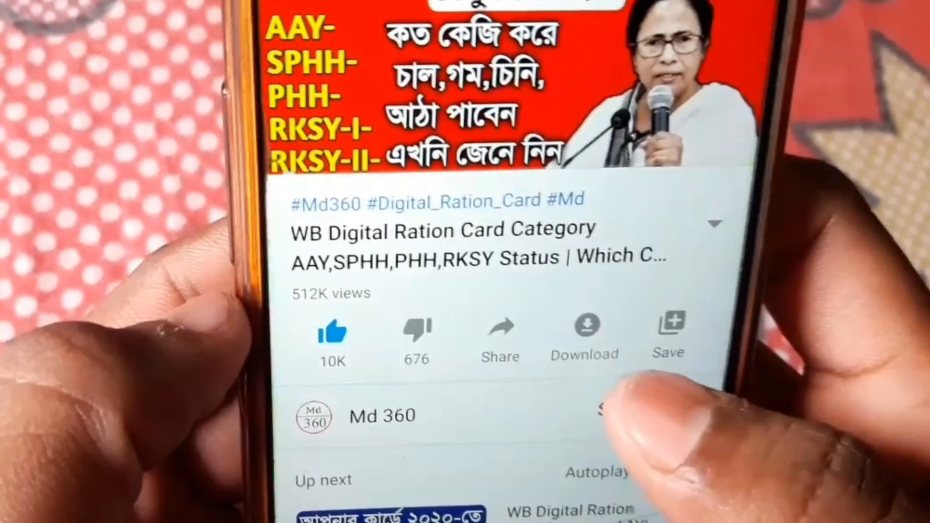
{"action": "left_click", "coordinate": [623, 411]}
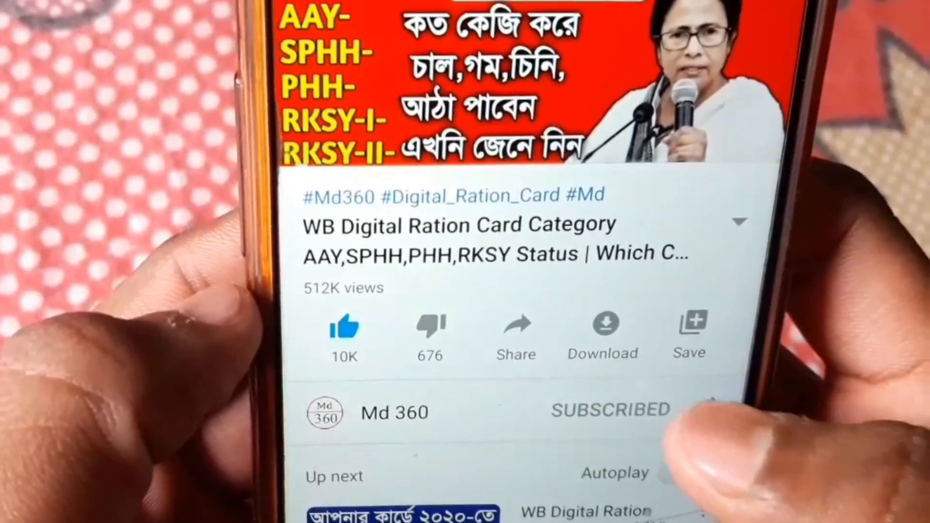
{"action": "left_click", "coordinate": [704, 415]}
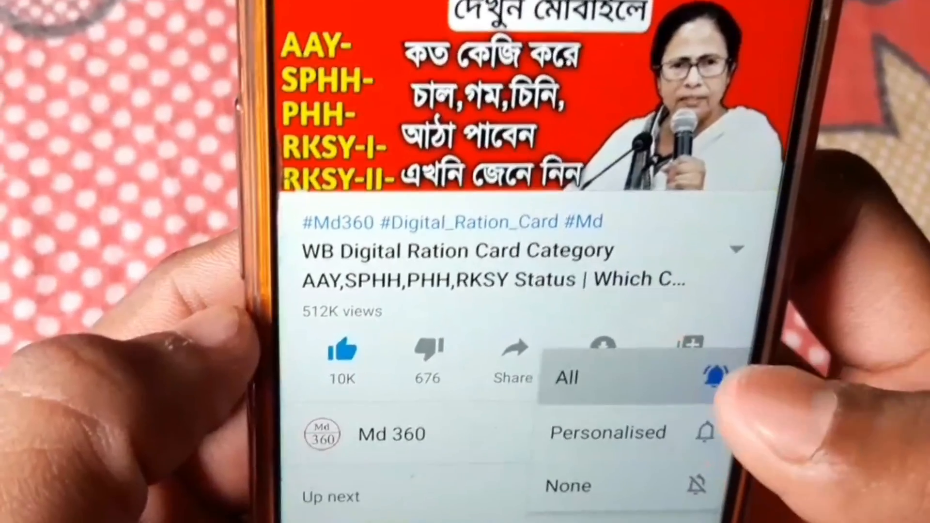
{"action": "left_click", "coordinate": [707, 361]}
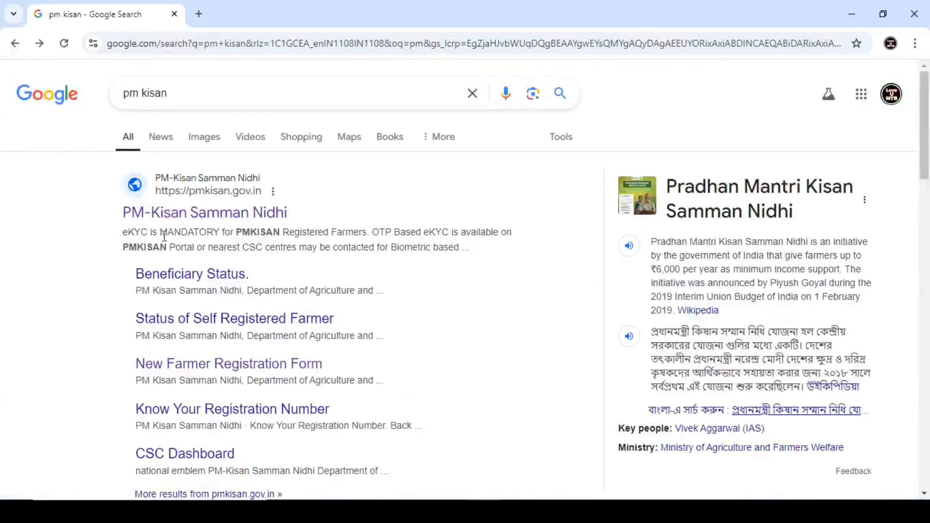
Step: Open the PM-Kisan Samman Nidhi site from the results and scroll to Farmers Corner
{"action": "left_click", "coordinate": [189, 215]}
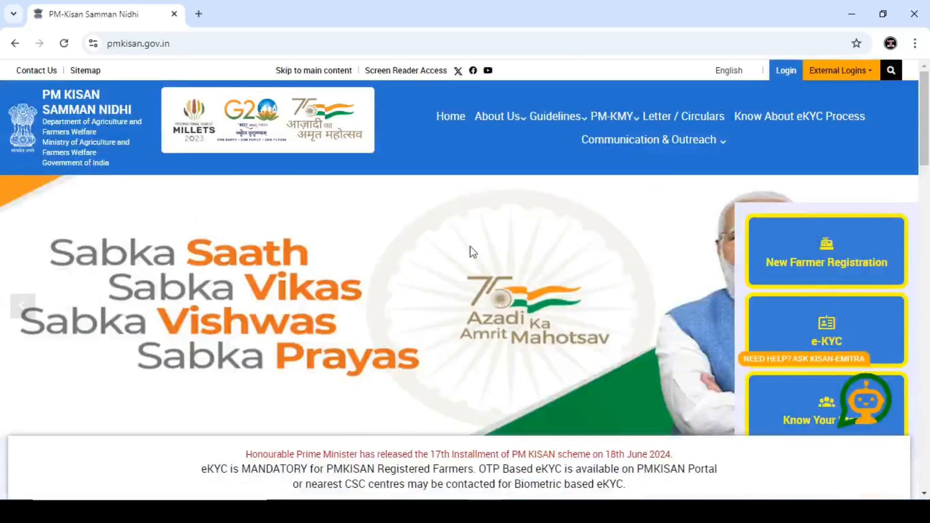
{"action": "scroll", "coordinate": [474, 251], "scroll_direction": "down", "scroll_amount": 7}
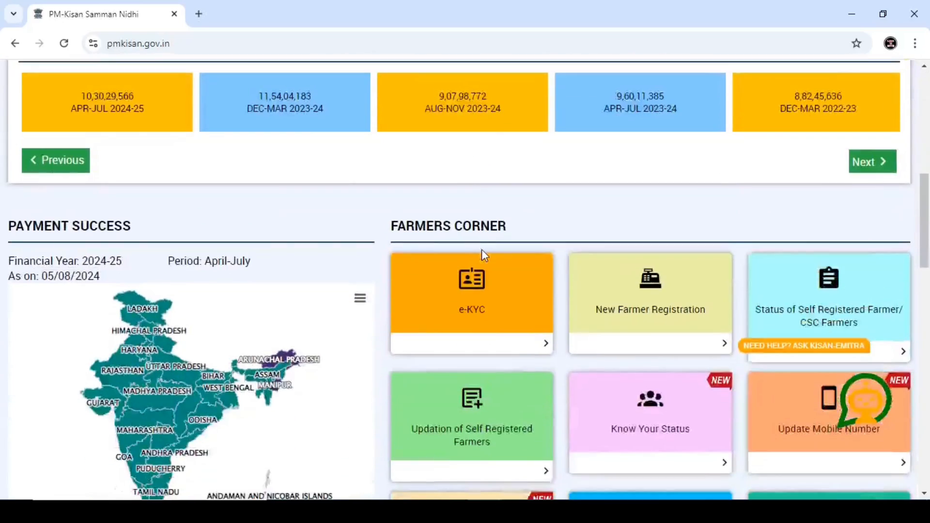
{"action": "scroll", "coordinate": [481, 249], "scroll_direction": "down", "scroll_amount": 1}
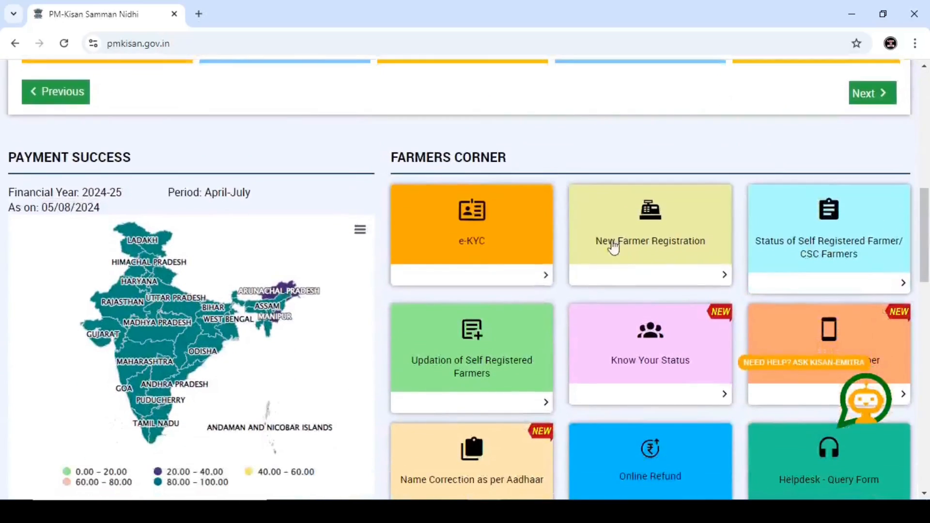
Step: Start a New Farmer Registration with the farmer's Aadhaar number and mobile number
{"action": "left_click", "coordinate": [676, 250]}
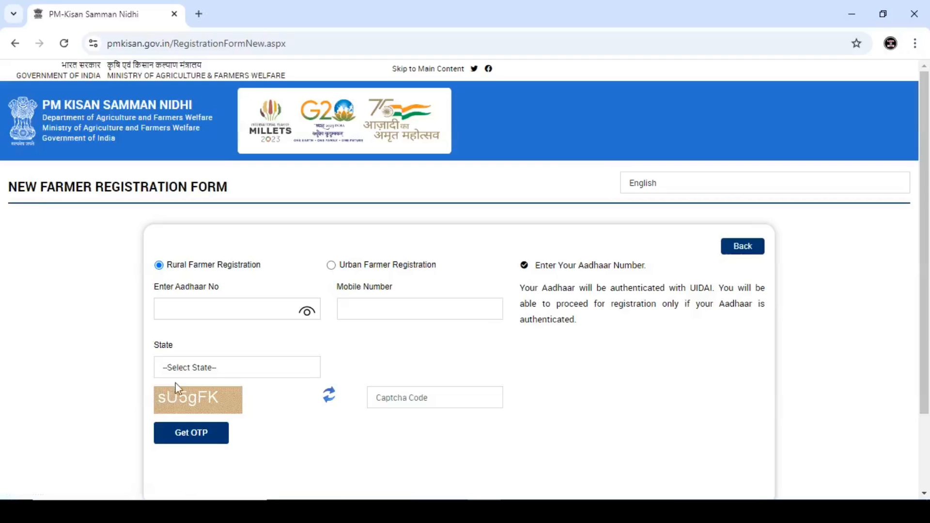
{"action": "left_click", "coordinate": [191, 310]}
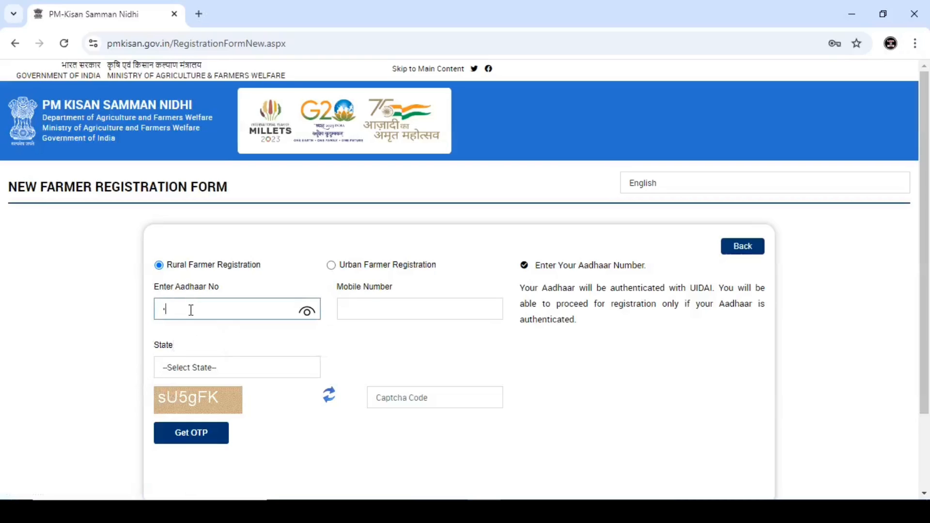
{"action": "type", "text": "123456789012"}
{"action": "left_click", "coordinate": [383, 309]}
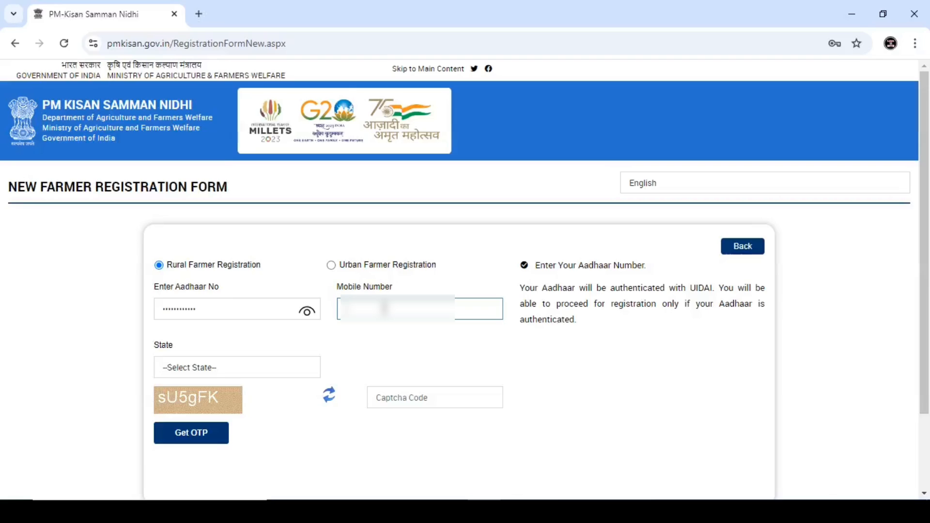
{"action": "type", "text": "987******"}
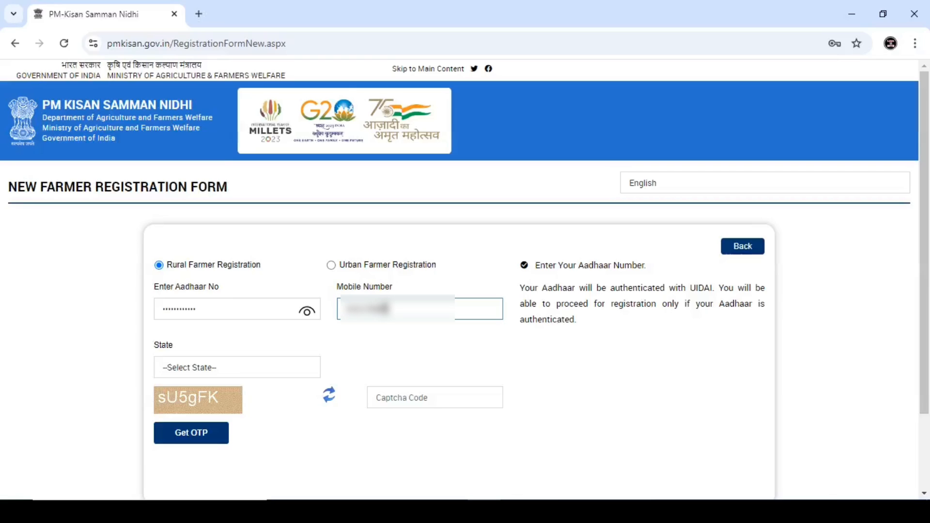
{"action": "type", "text": "*"}
Step: Select WEST BENGAL as the state and fill in the displayed captcha
{"action": "left_click", "coordinate": [202, 367]}
{"action": "scroll", "coordinate": [252, 300], "scroll_direction": "down", "scroll_amount": 5}
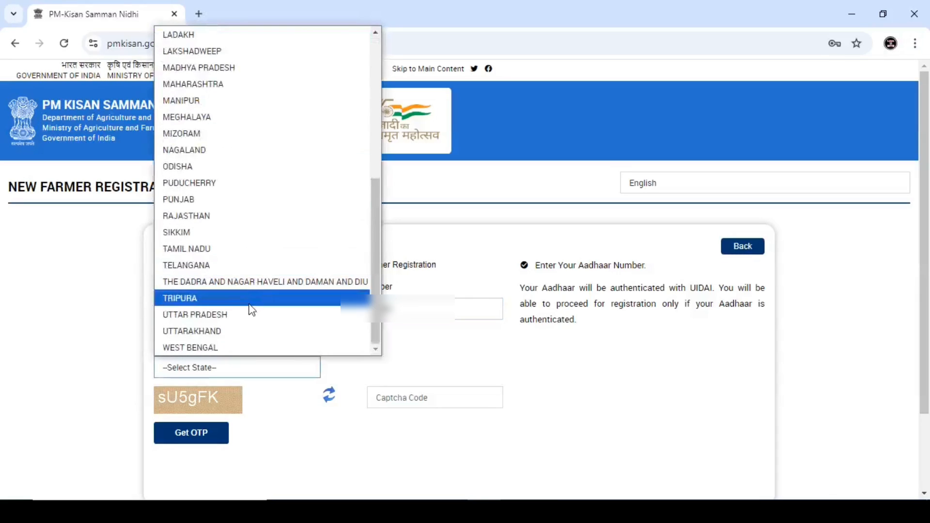
{"action": "left_click", "coordinate": [232, 348]}
{"action": "left_click", "coordinate": [393, 399]}
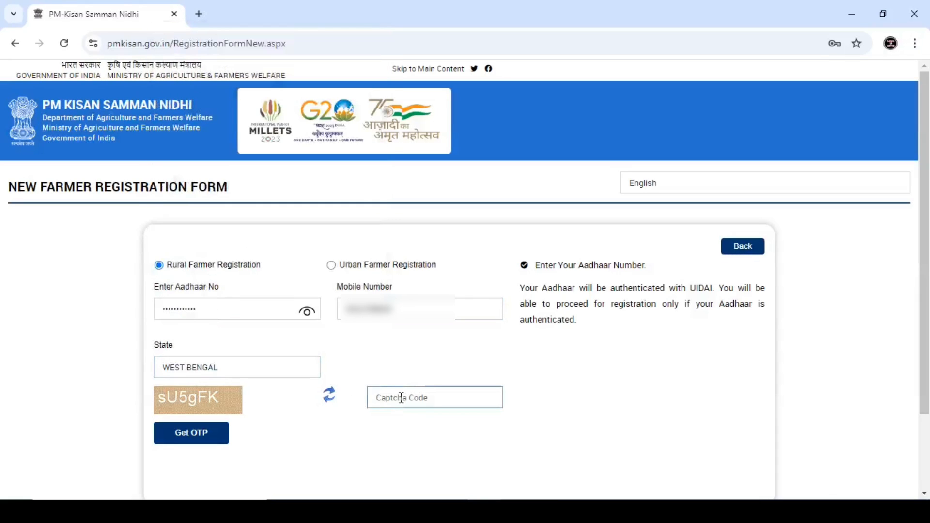
{"action": "type", "text": "sU5gFK"}
Step: Request the registration OTP, enter it with a correctly cased captcha, and submit
{"action": "left_click", "coordinate": [203, 434]}
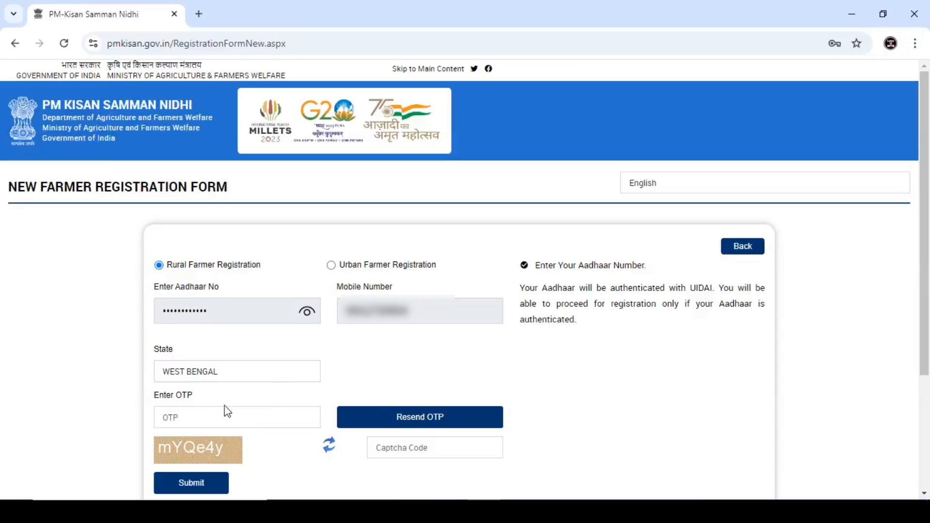
{"action": "left_click", "coordinate": [219, 417]}
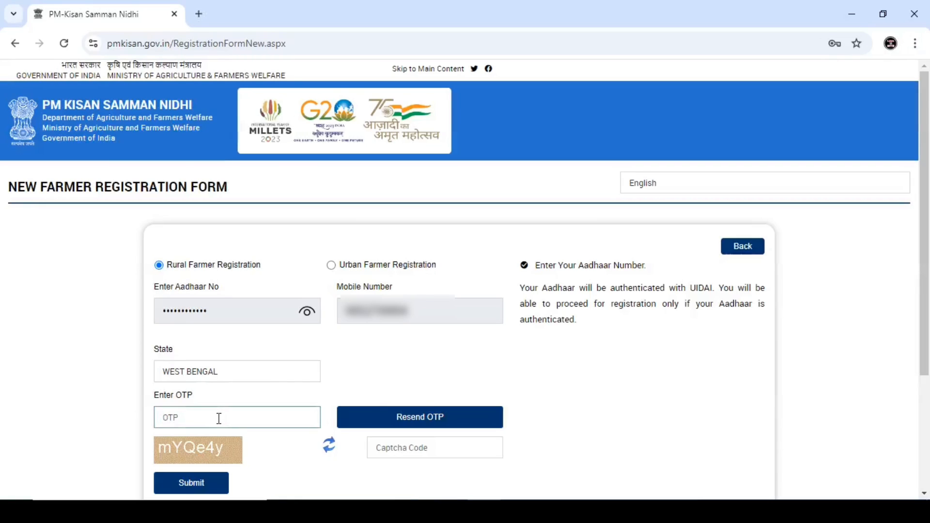
{"action": "left_click", "coordinate": [378, 452]}
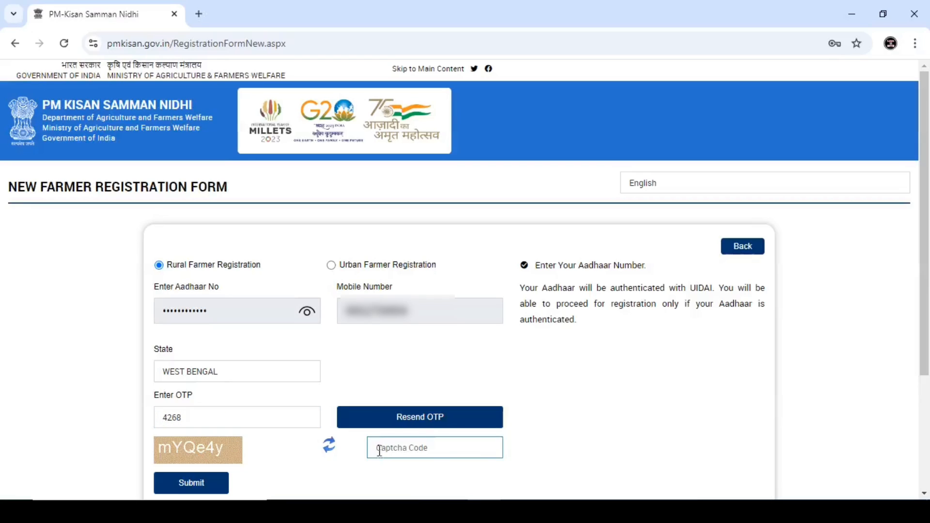
{"action": "type", "text": "mYQe4Y"}
{"action": "key", "text": "BackSpace"}
{"action": "type", "text": "y"}
{"action": "left_click", "coordinate": [217, 490]}
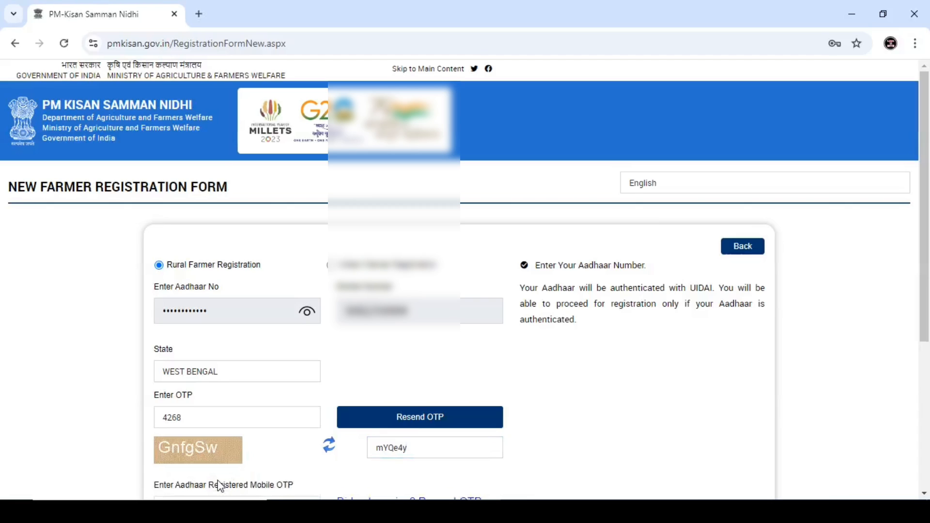
Step: Begin entering the Aadhaar registered mobile OTP
{"action": "scroll", "coordinate": [392, 404], "scroll_direction": "down", "scroll_amount": 3}
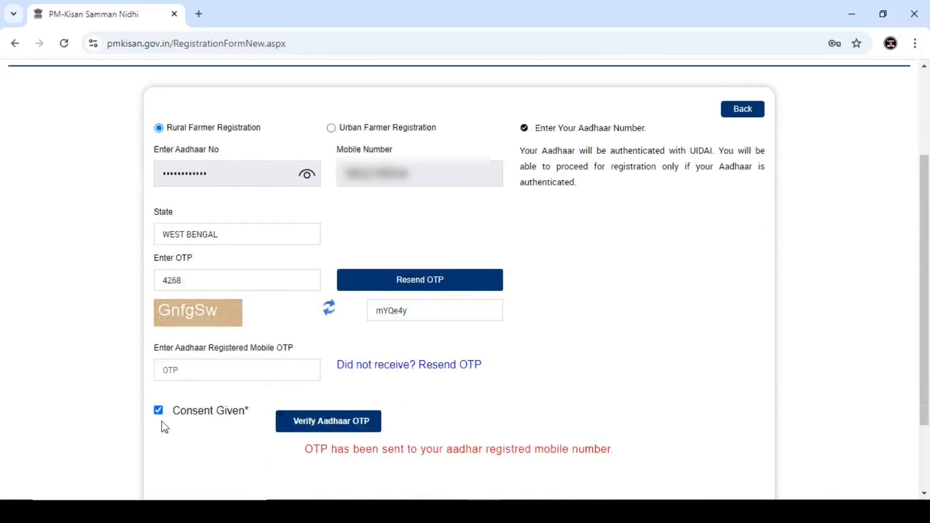
{"action": "left_click", "coordinate": [175, 367]}
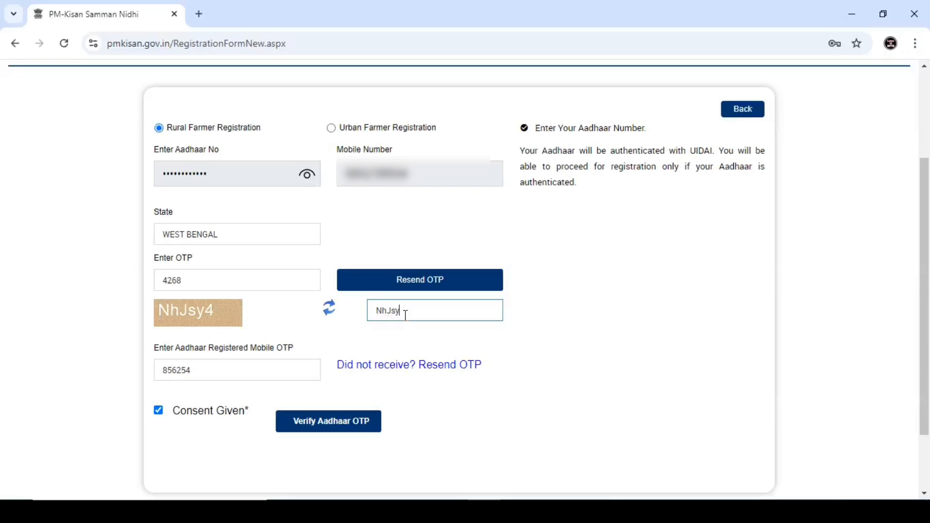
{"action": "type", "text": "4"}
Step: Verify the Aadhaar OTP and choose the farmer's district and sub-district
{"action": "left_click", "coordinate": [312, 426]}
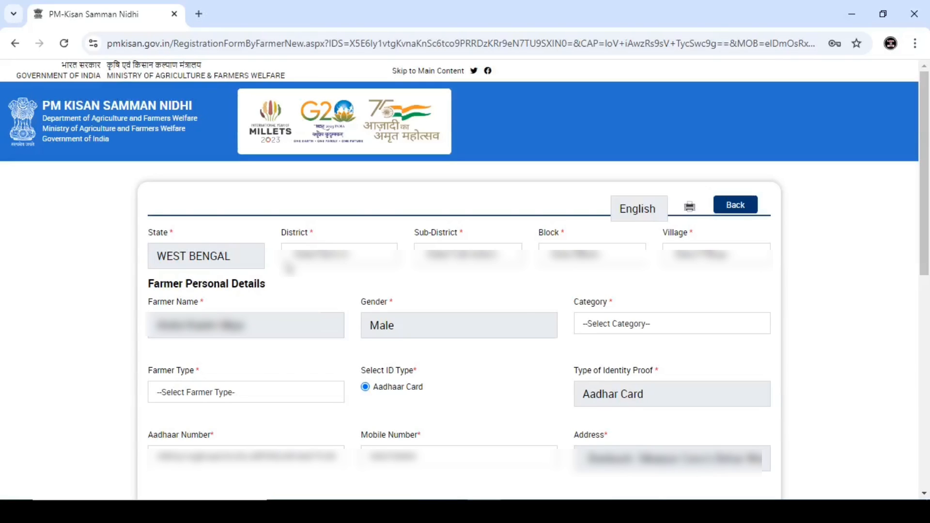
{"action": "left_click", "coordinate": [329, 253]}
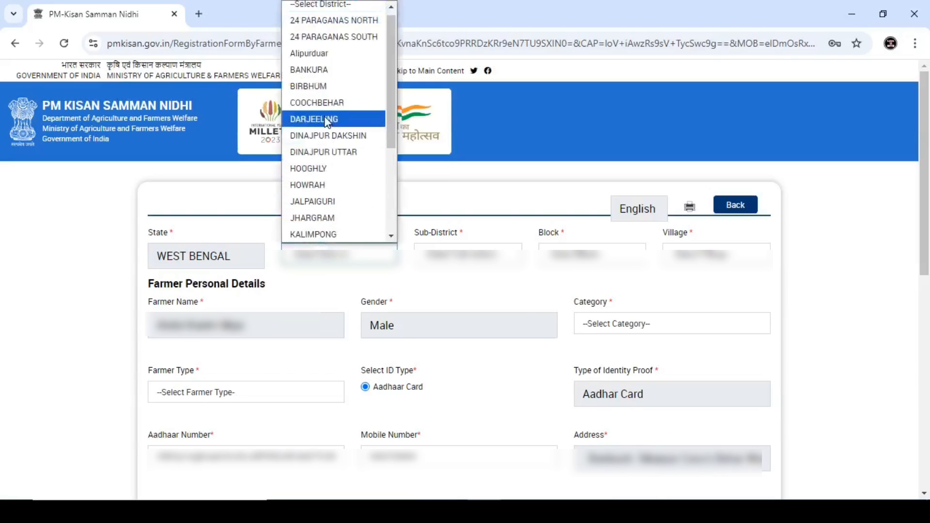
{"action": "left_click", "coordinate": [326, 103]}
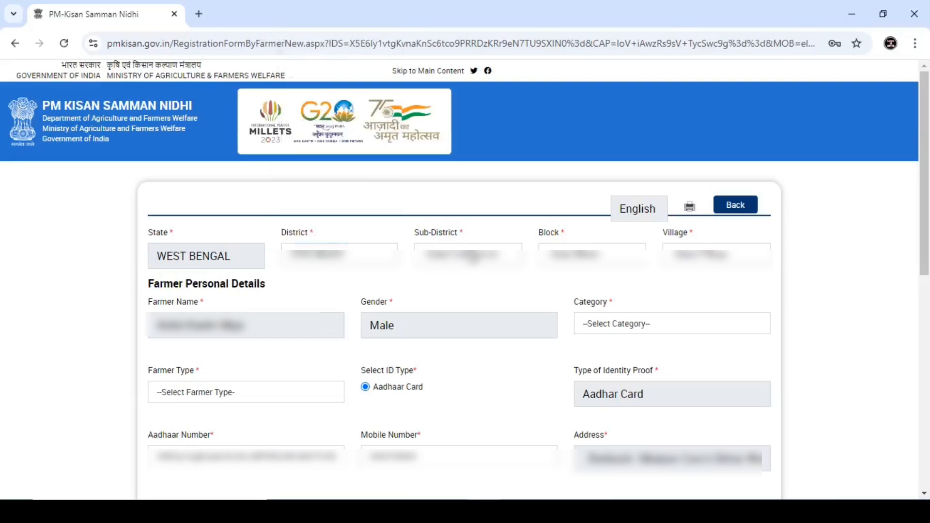
{"action": "left_click", "coordinate": [468, 255]}
{"action": "left_click", "coordinate": [459, 370]}
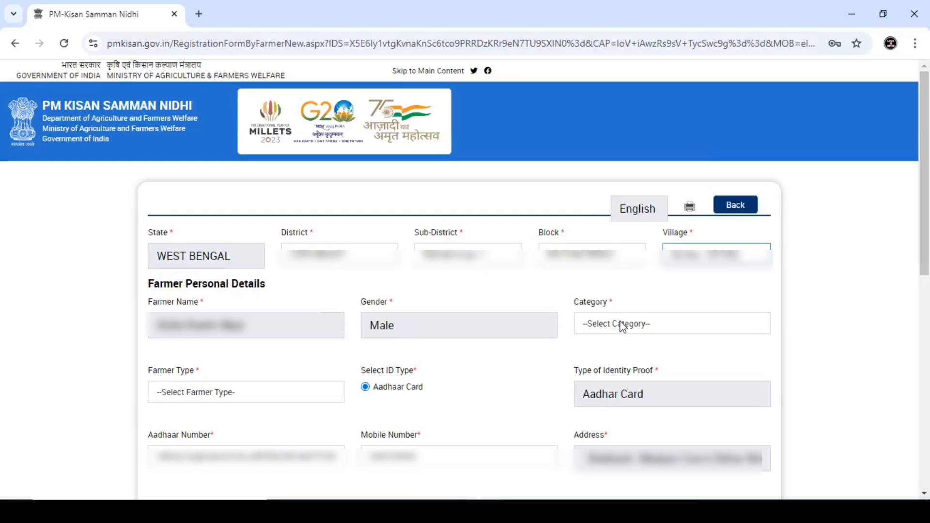
Step: Set Category to General/Others and Farmer Type to Small (1-2Ha)
{"action": "left_click", "coordinate": [623, 328]}
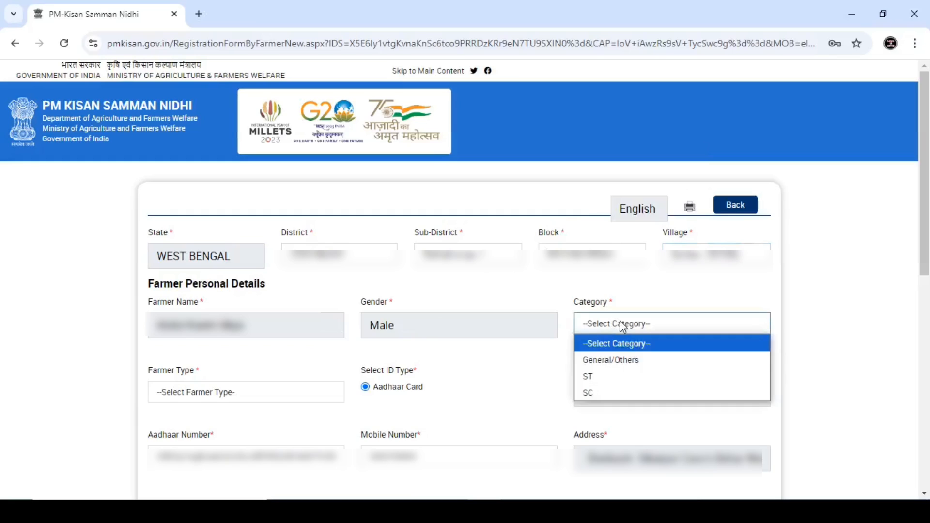
{"action": "left_click", "coordinate": [621, 361]}
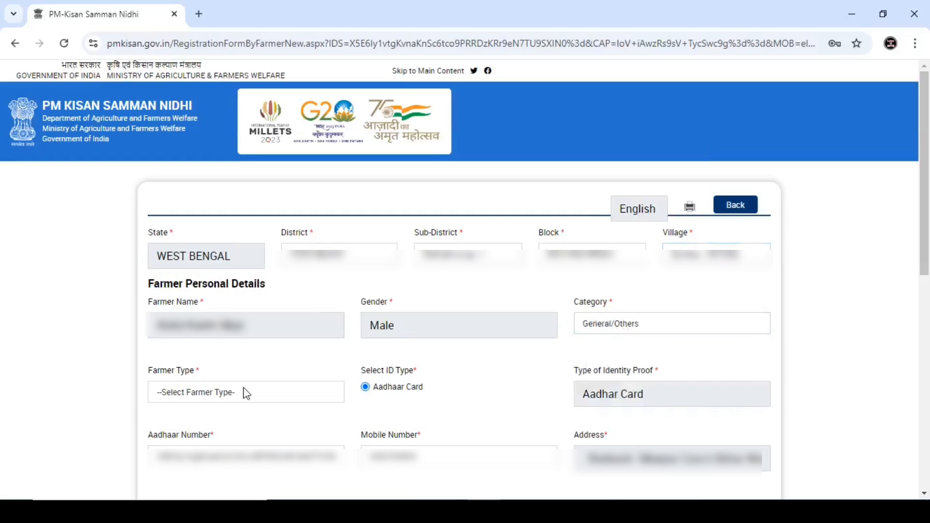
{"action": "left_click", "coordinate": [222, 394]}
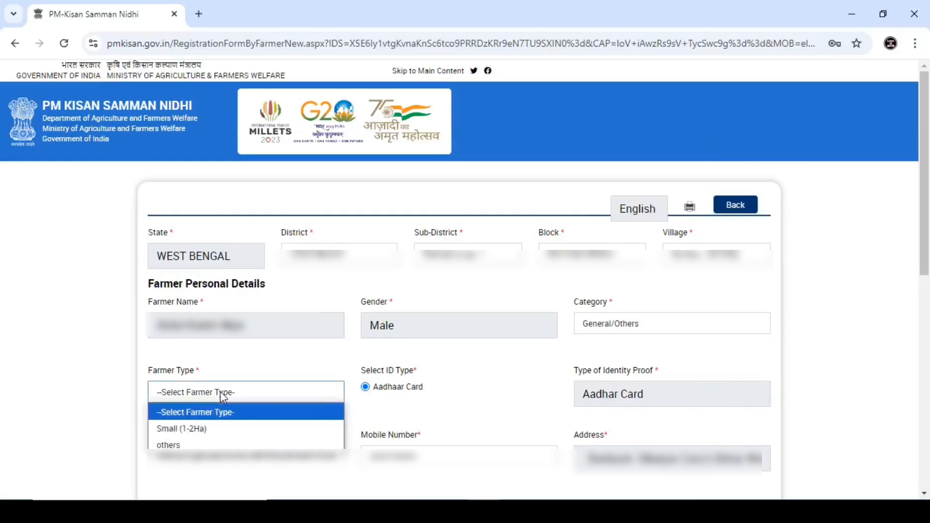
{"action": "left_click", "coordinate": [198, 430]}
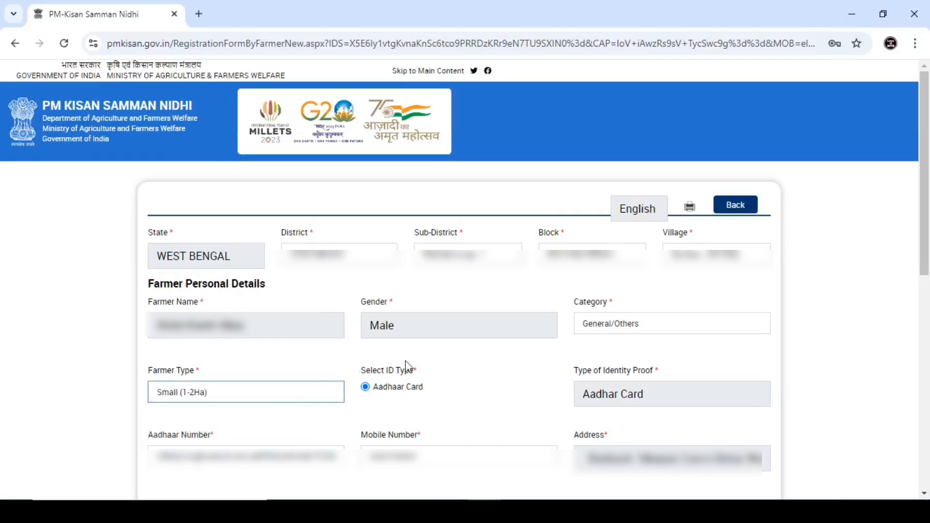
Step: Further down the form, answer No for Acceptance for PM Kisan Mandhan Yojana
{"action": "scroll", "coordinate": [431, 333], "scroll_direction": "down", "scroll_amount": 2}
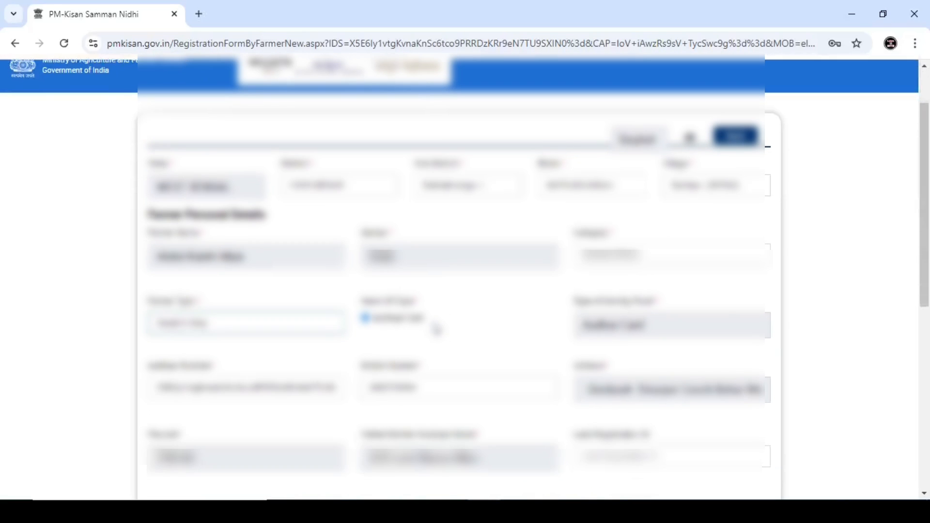
{"action": "scroll", "coordinate": [435, 332], "scroll_direction": "down", "scroll_amount": 2}
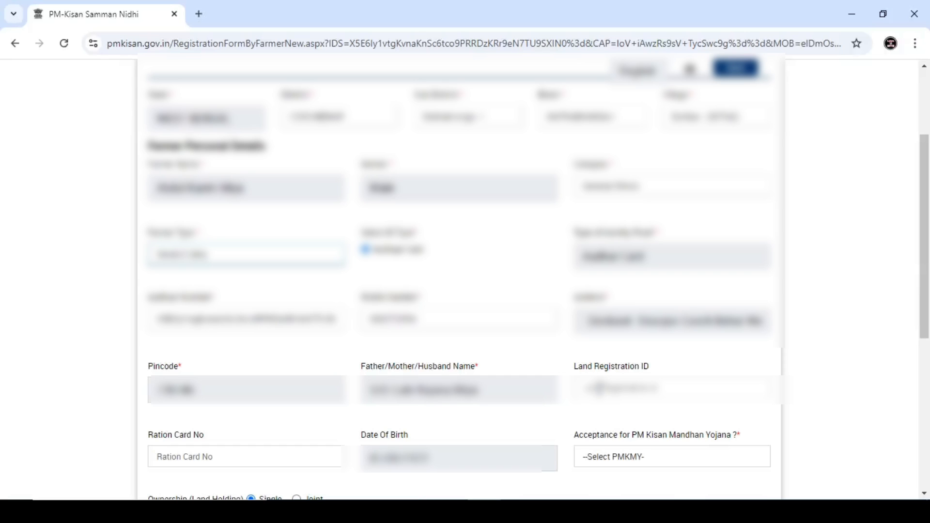
{"action": "scroll", "coordinate": [215, 248], "scroll_direction": "down", "scroll_amount": 4}
{"action": "left_click", "coordinate": [215, 248]}
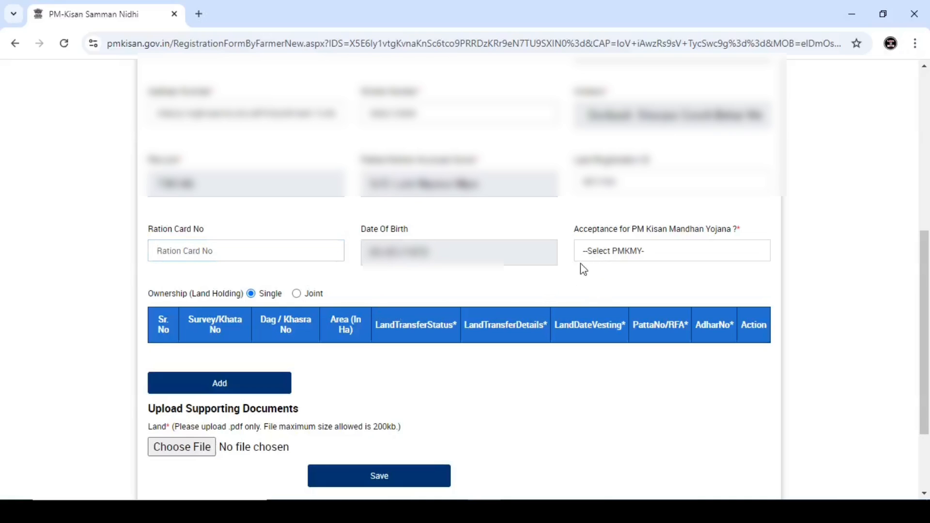
{"action": "left_click", "coordinate": [599, 251]}
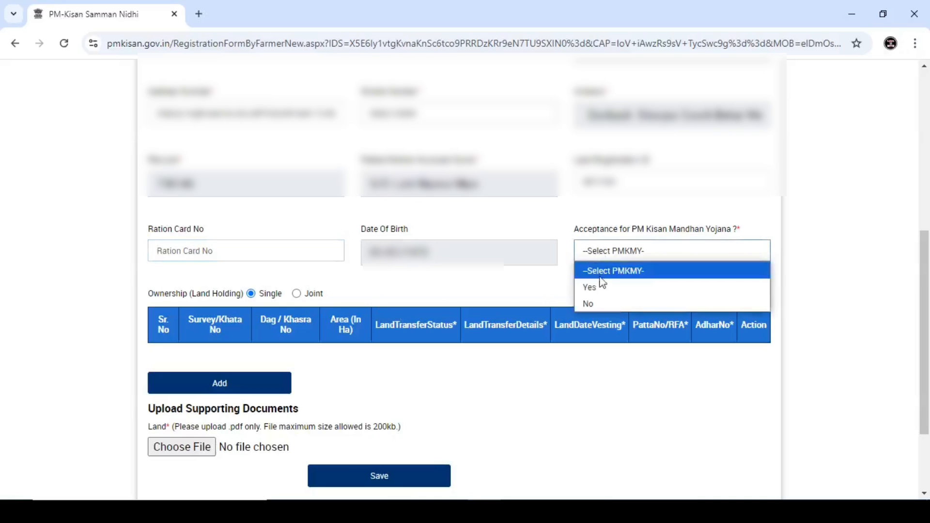
{"action": "left_click", "coordinate": [557, 292]}
{"action": "left_click", "coordinate": [605, 252]}
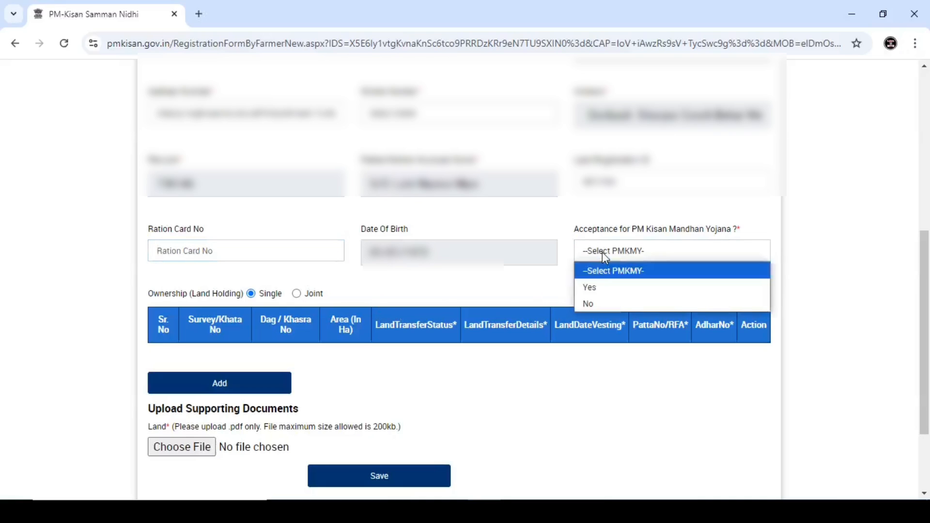
{"action": "left_click", "coordinate": [597, 300]}
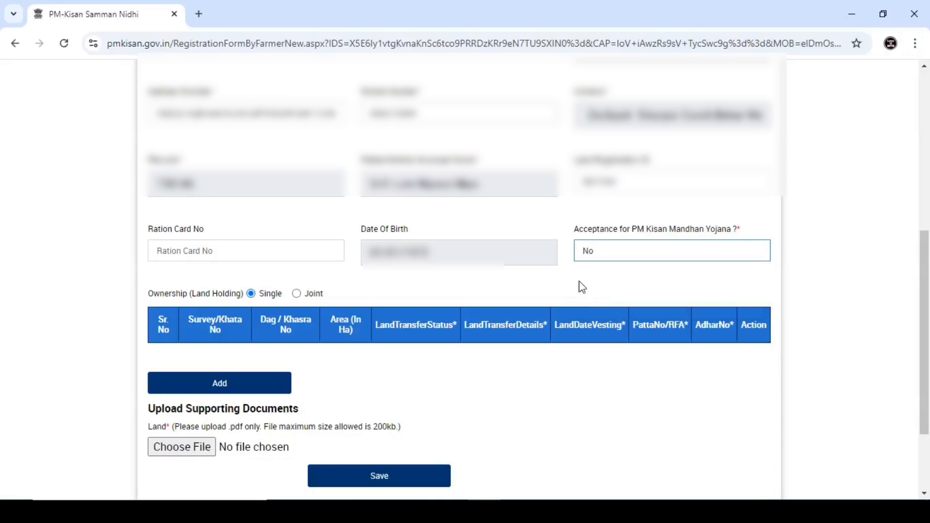
{"action": "left_click", "coordinate": [578, 284]}
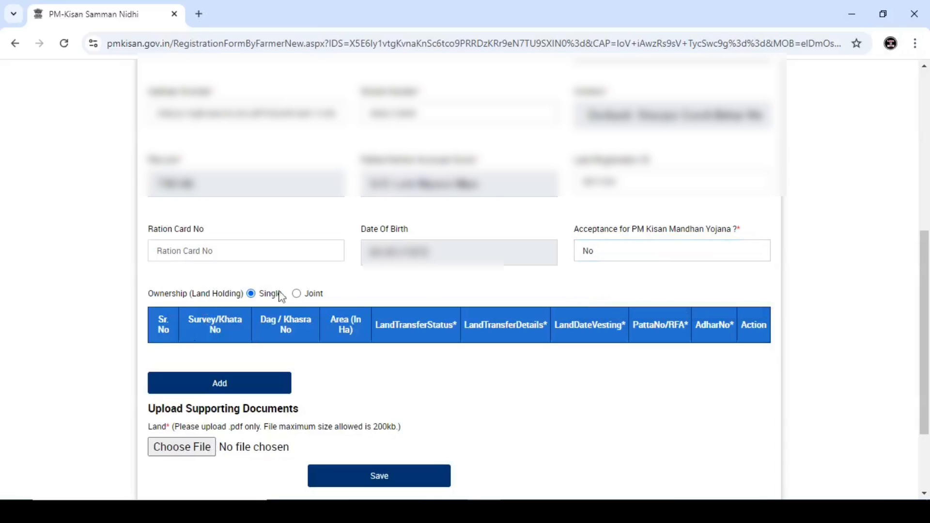
Step: Add a land record: khata 000, khasra 1, converted hectare area, transfer Before 01-02-2019
{"action": "scroll", "coordinate": [270, 306], "scroll_direction": "down", "scroll_amount": 2}
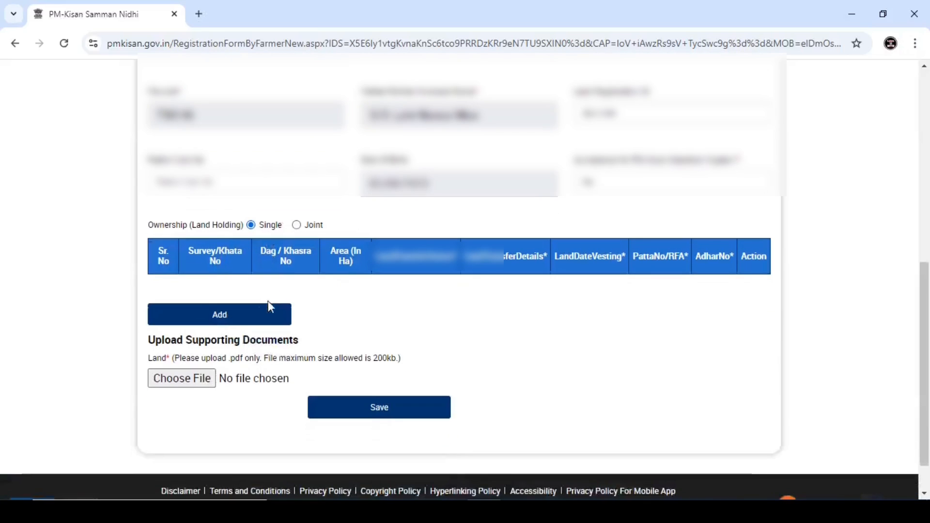
{"action": "left_click", "coordinate": [223, 317]}
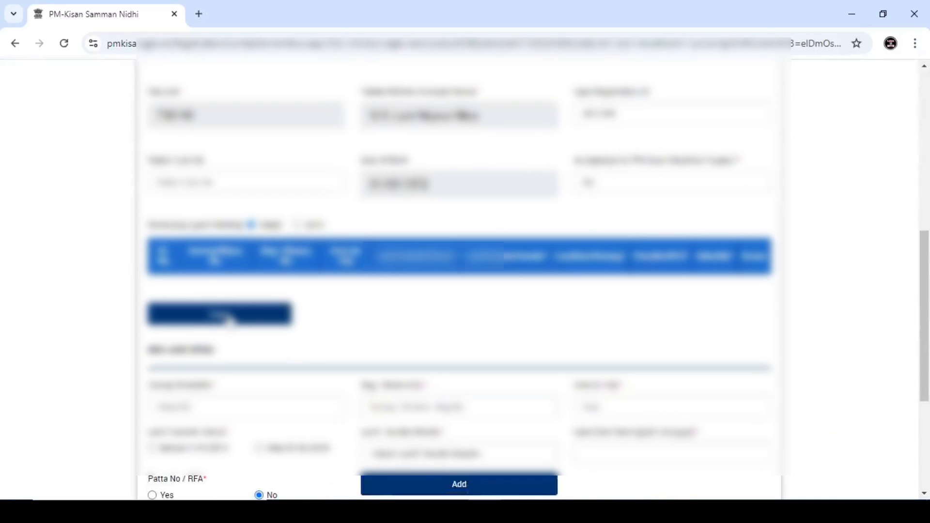
{"action": "scroll", "coordinate": [125, 295], "scroll_direction": "down", "scroll_amount": 4}
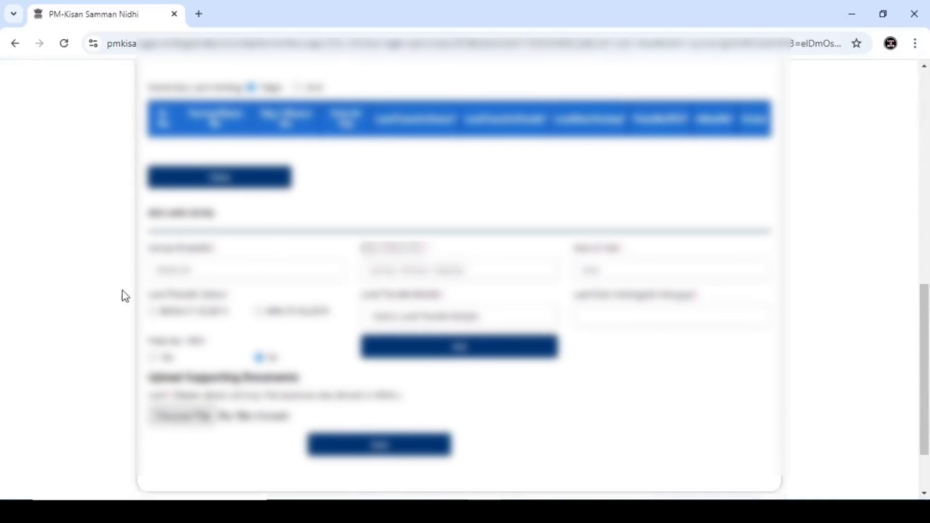
{"action": "left_click", "coordinate": [194, 273]}
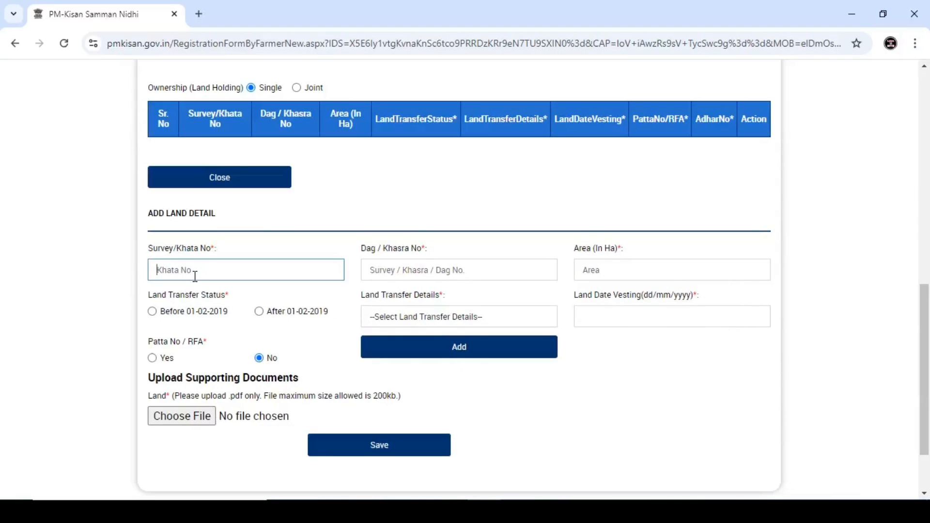
{"action": "type", "text": "00"}
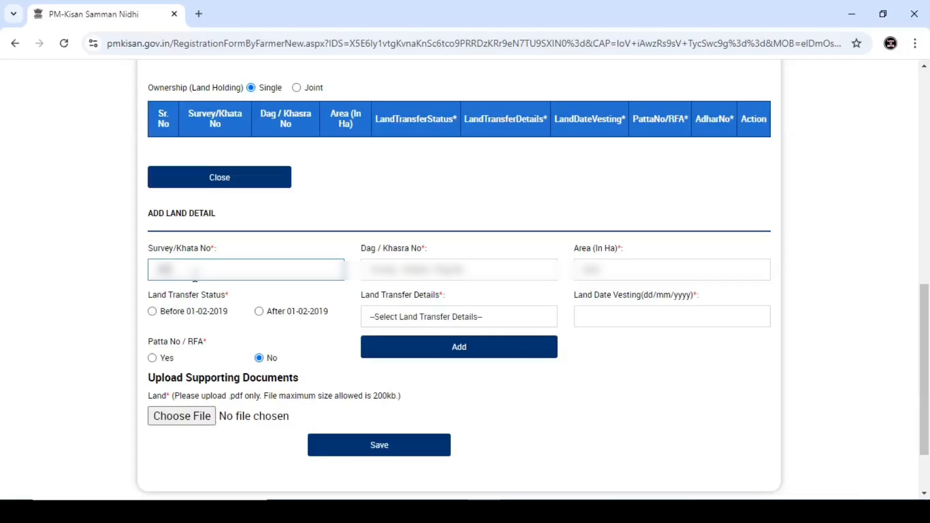
{"action": "type", "text": "0"}
{"action": "left_click", "coordinate": [390, 272]}
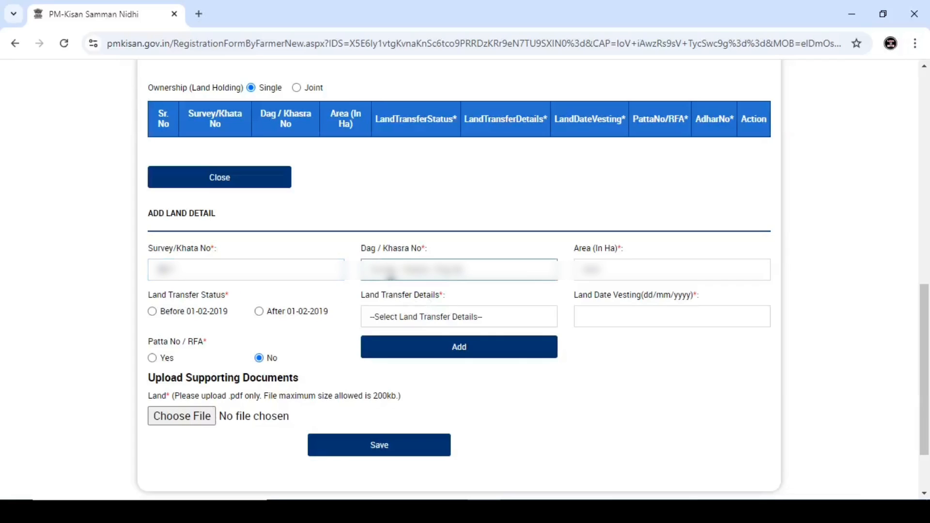
{"action": "type", "text": "1"}
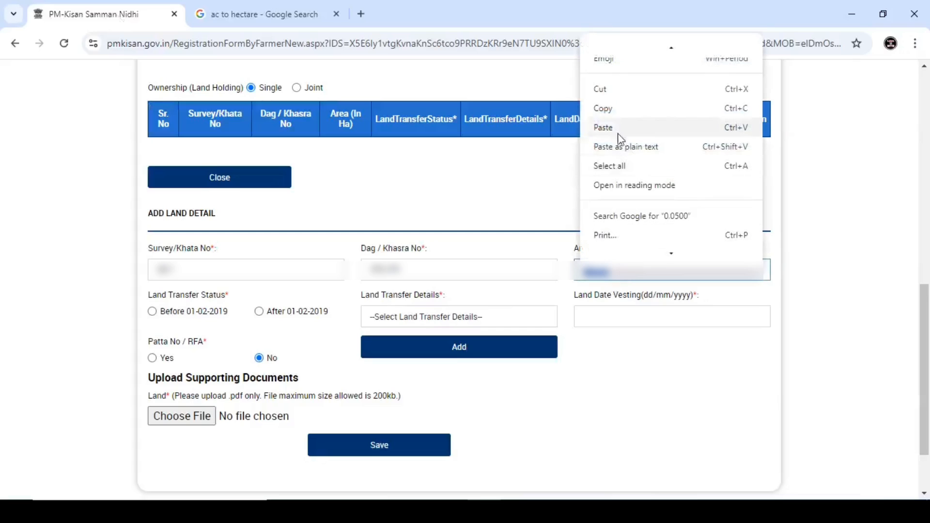
{"action": "left_click", "coordinate": [618, 136]}
{"action": "left_click", "coordinate": [819, 308]}
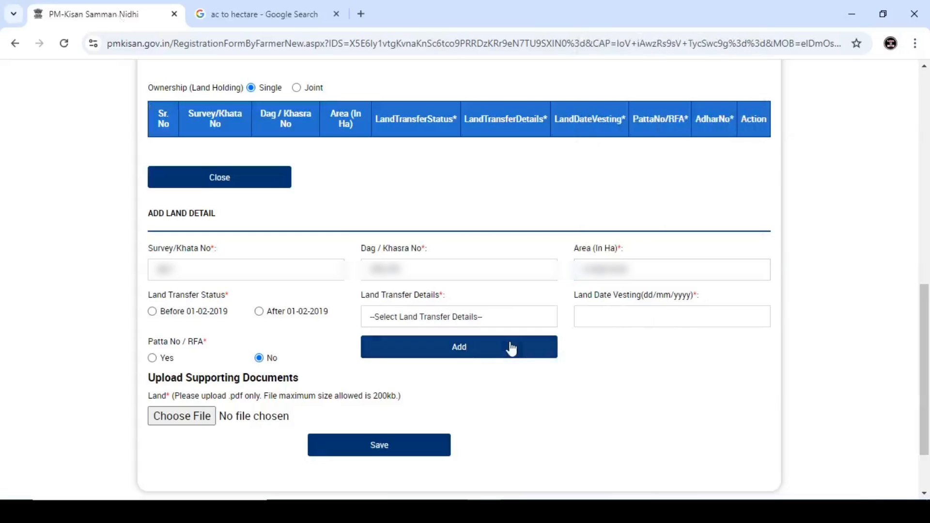
{"action": "left_click", "coordinate": [152, 311]}
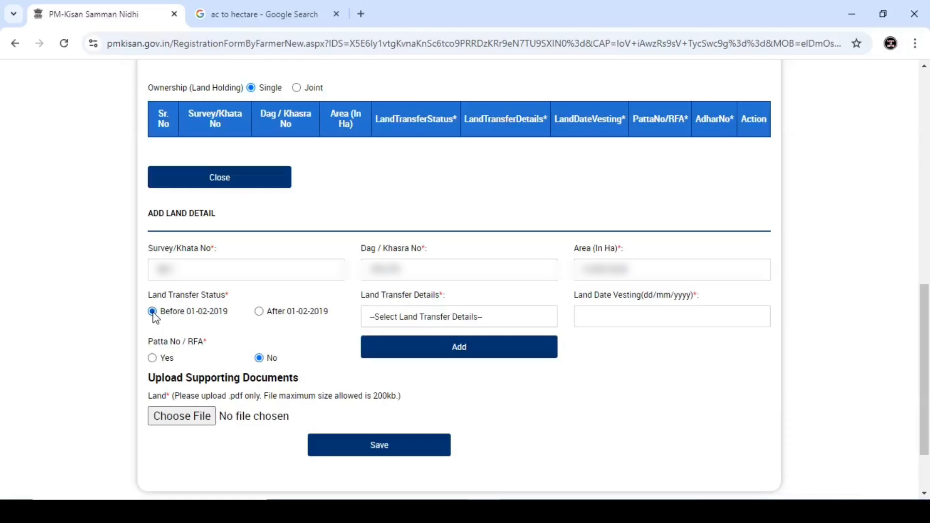
Step: Set transfer details to Purchase of Land, vesting date 01/01/2000, and add the record
{"action": "left_click", "coordinate": [371, 319]}
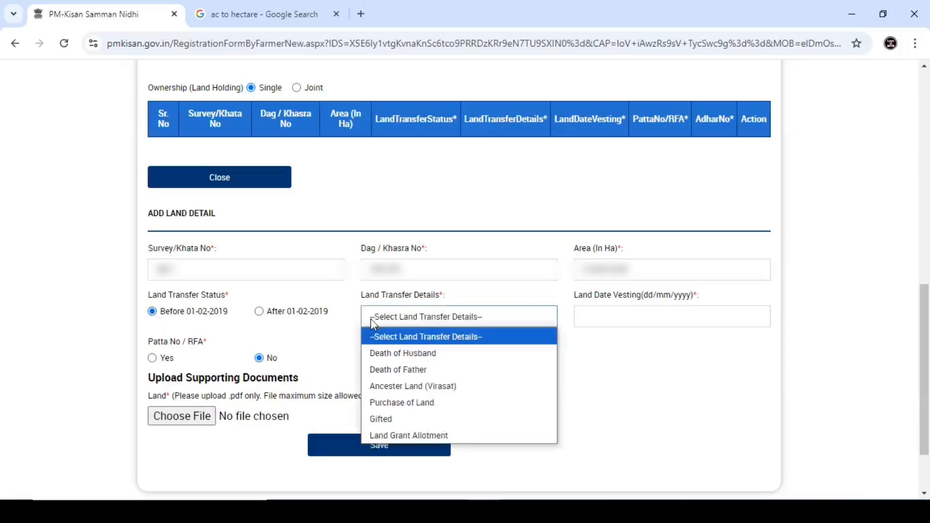
{"action": "left_click", "coordinate": [402, 403]}
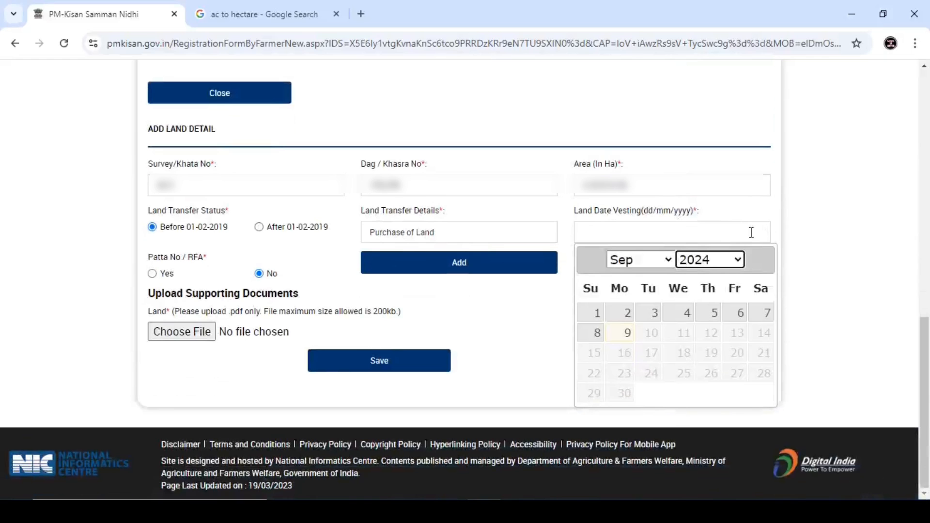
{"action": "left_click", "coordinate": [709, 260]}
{"action": "scroll", "coordinate": [717, 203], "scroll_direction": "up", "scroll_amount": 5}
{"action": "scroll", "coordinate": [703, 154], "scroll_direction": "up", "scroll_amount": 5}
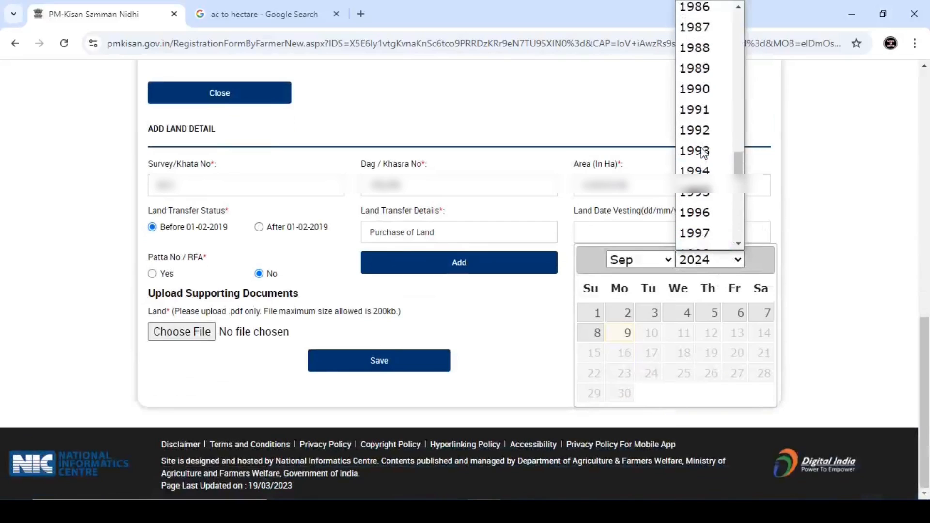
{"action": "scroll", "coordinate": [702, 152], "scroll_direction": "down", "scroll_amount": 3}
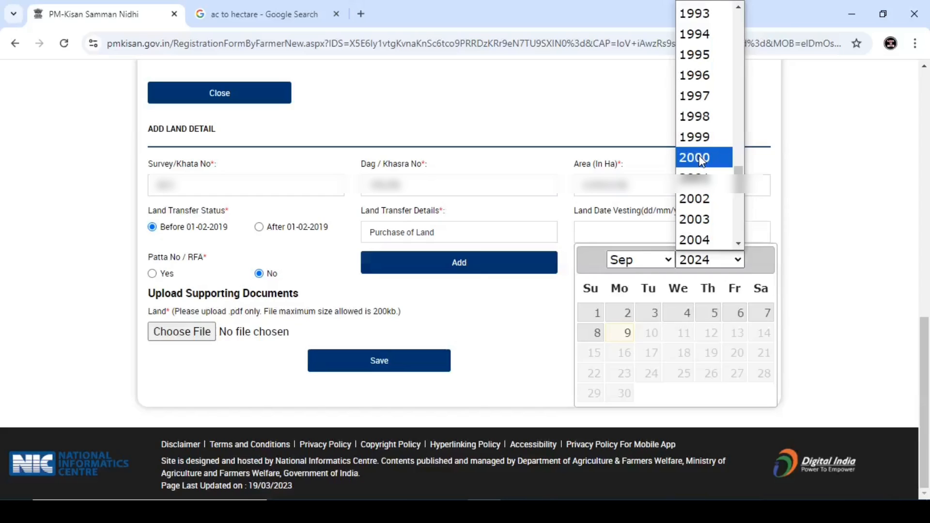
{"action": "left_click", "coordinate": [702, 157]}
{"action": "left_click", "coordinate": [658, 260]}
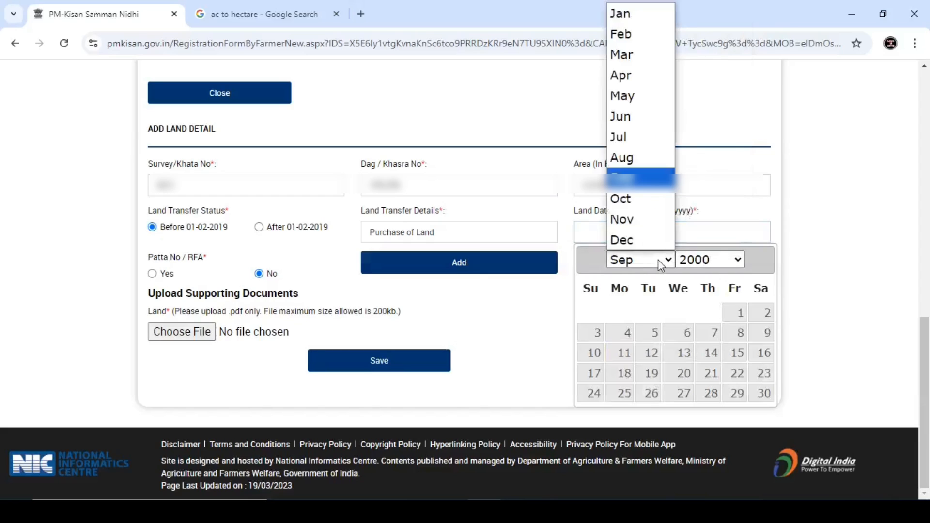
{"action": "left_click", "coordinate": [620, 13]}
{"action": "left_click", "coordinate": [760, 313]}
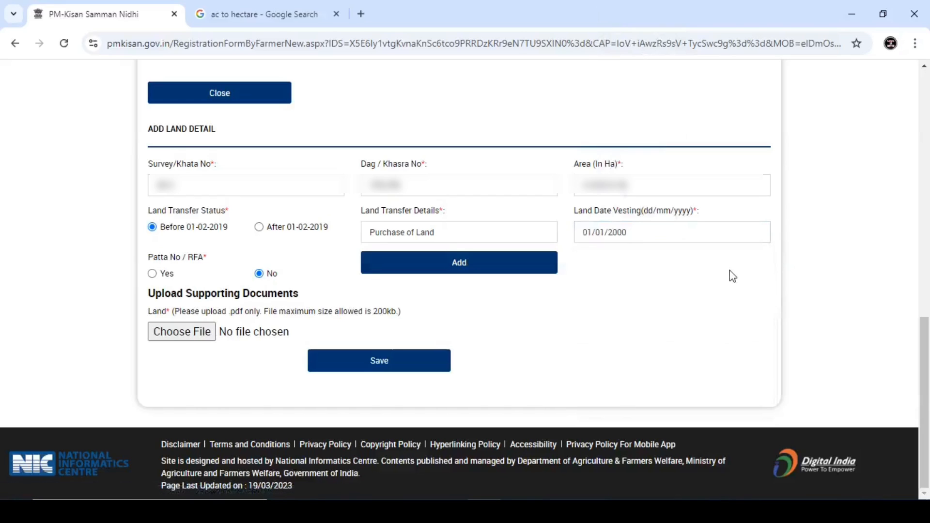
{"action": "left_click", "coordinate": [401, 270]}
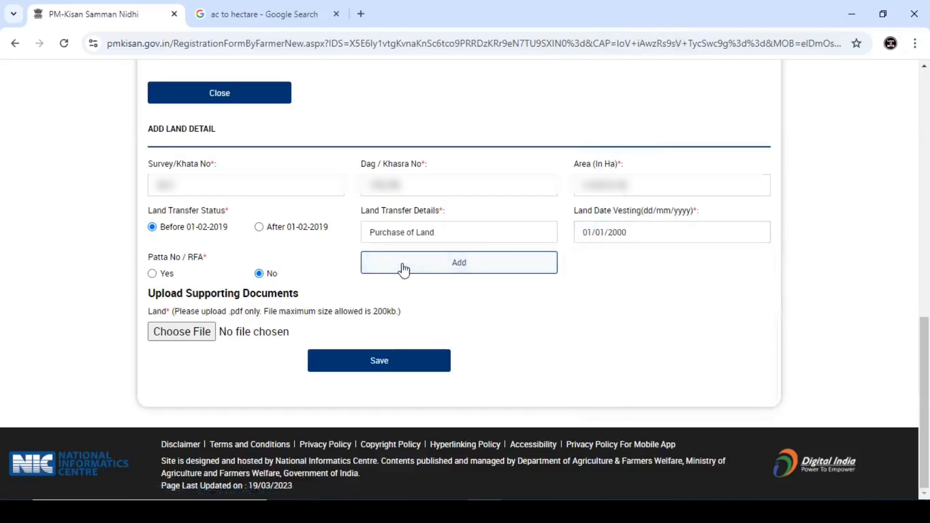
Step: Attach the compressed land PDF and save the registration
{"action": "scroll", "coordinate": [424, 262], "scroll_direction": "up", "scroll_amount": 1}
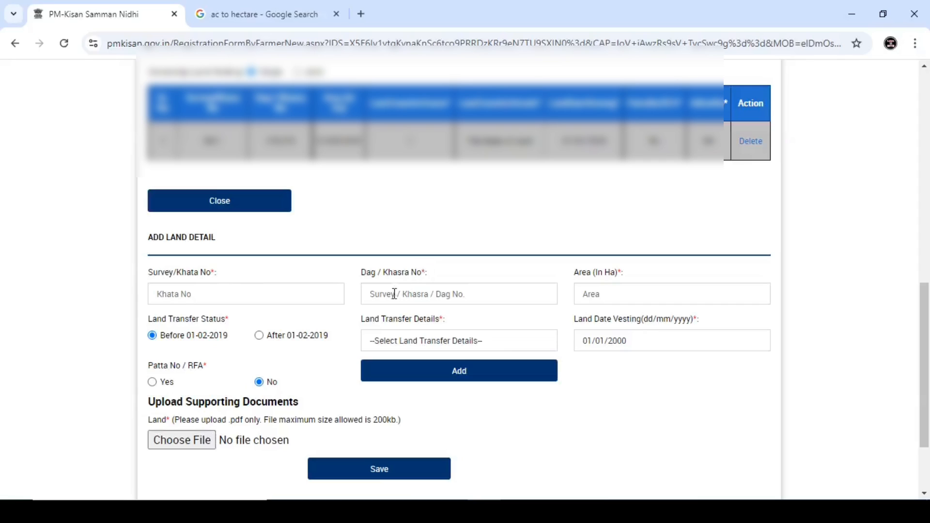
{"action": "left_click", "coordinate": [375, 368]}
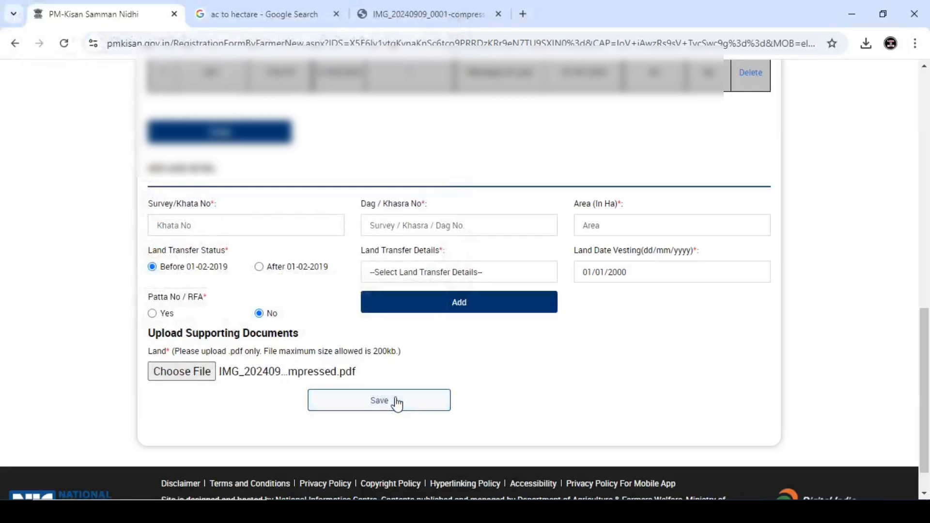
{"action": "left_click", "coordinate": [397, 403]}
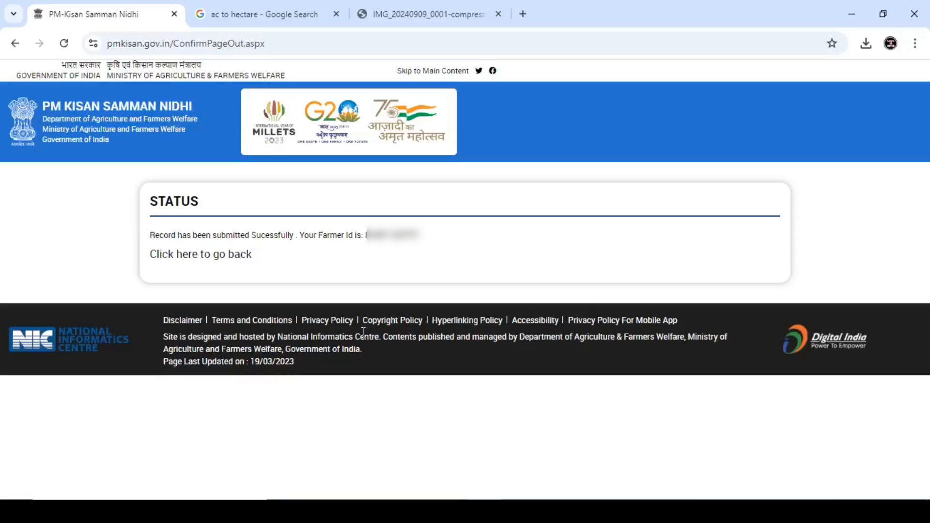
Step: Copy the issued Farmer Id and go back to the registration form
{"action": "left_click_drag", "start_coordinate": [365, 235], "coordinate": [420, 235]}
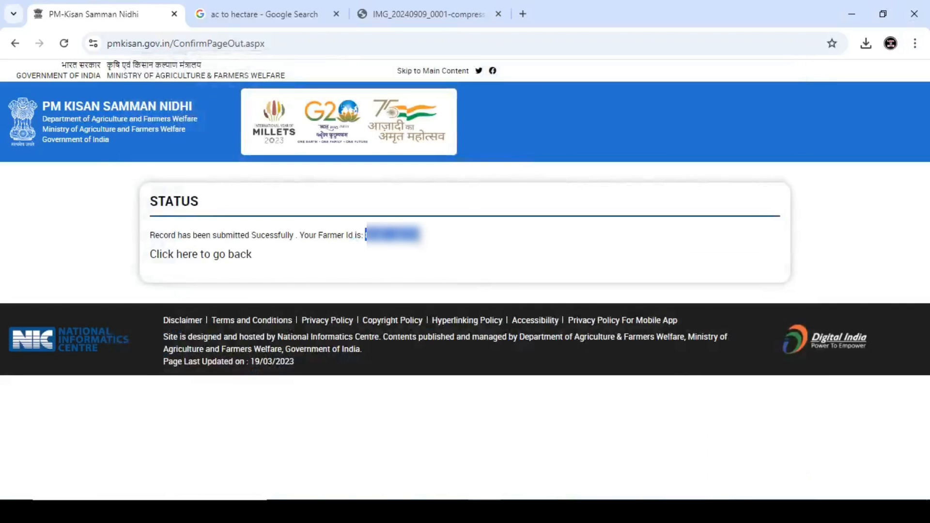
{"action": "right_click", "coordinate": [412, 240]}
{"action": "left_click", "coordinate": [437, 253]}
{"action": "left_click", "coordinate": [225, 255]}
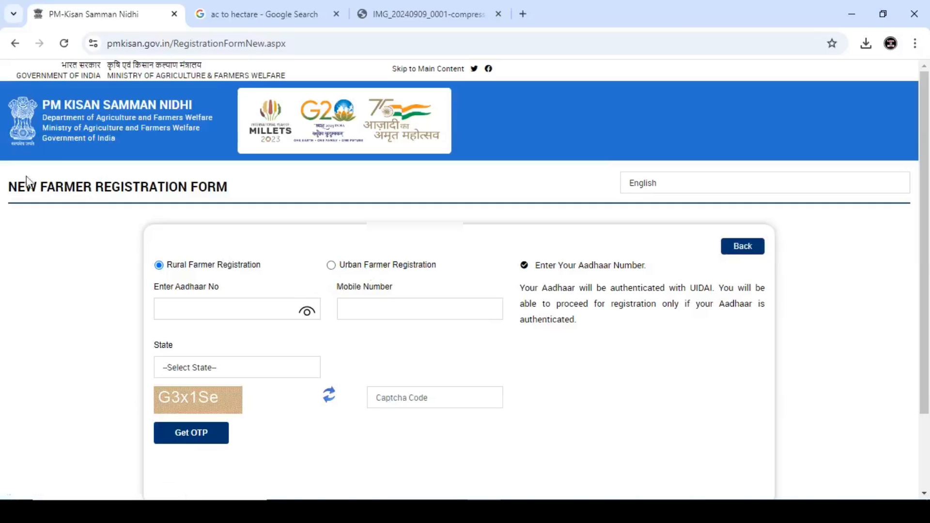
Step: Return to the portal home page and locate the Farmers Corner section
{"action": "left_click", "coordinate": [742, 247]}
{"action": "scroll", "coordinate": [584, 233], "scroll_direction": "down", "scroll_amount": 10}
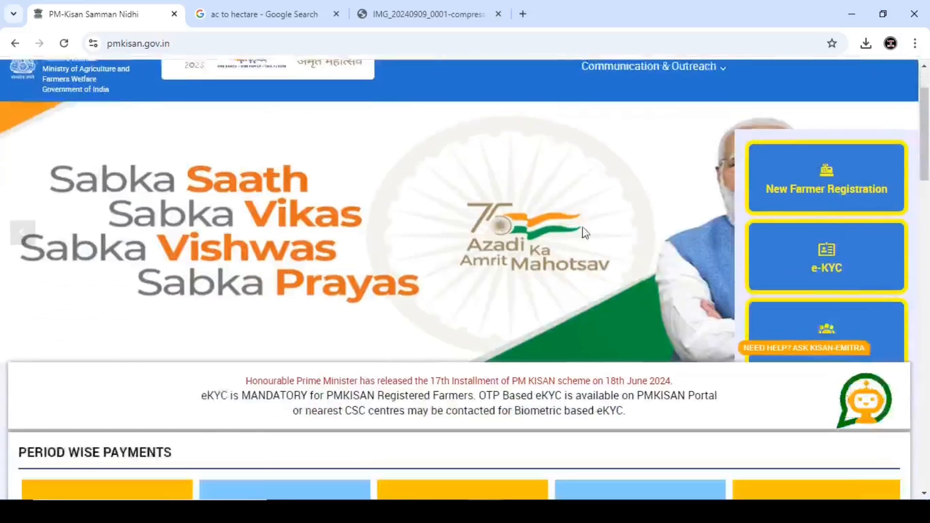
{"action": "scroll", "coordinate": [605, 226], "scroll_direction": "up", "scroll_amount": 3}
{"action": "scroll", "coordinate": [605, 226], "scroll_direction": "down", "scroll_amount": 8}
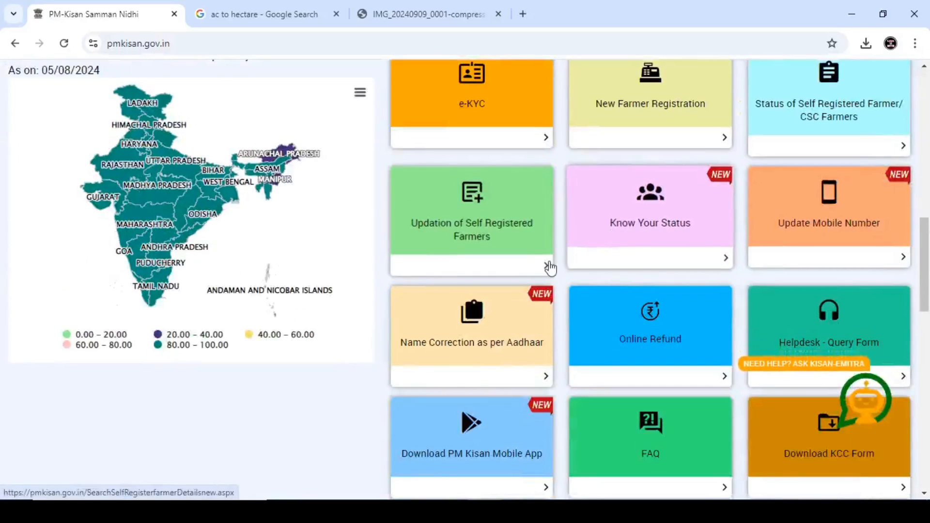
{"action": "scroll", "coordinate": [648, 295], "scroll_direction": "down", "scroll_amount": 2}
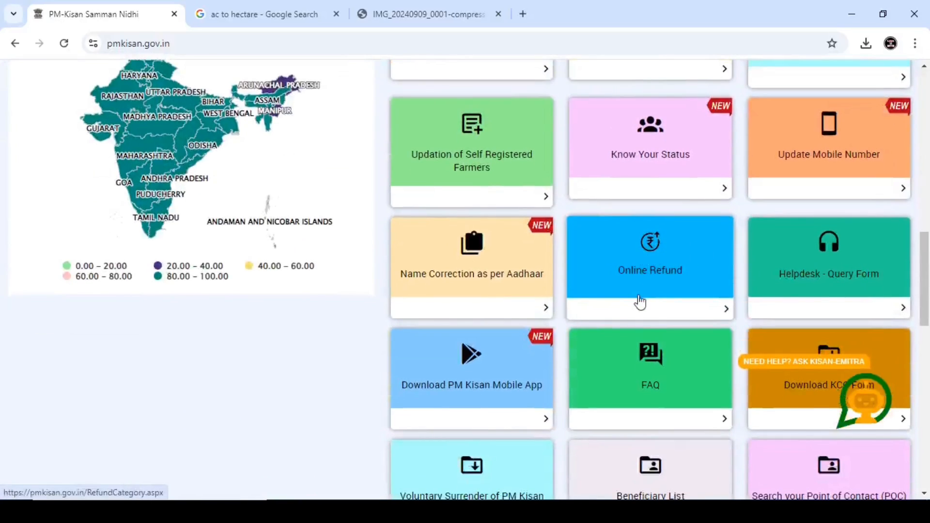
{"action": "scroll", "coordinate": [720, 298], "scroll_direction": "up", "scroll_amount": 2}
{"action": "scroll", "coordinate": [720, 297], "scroll_direction": "up", "scroll_amount": 2}
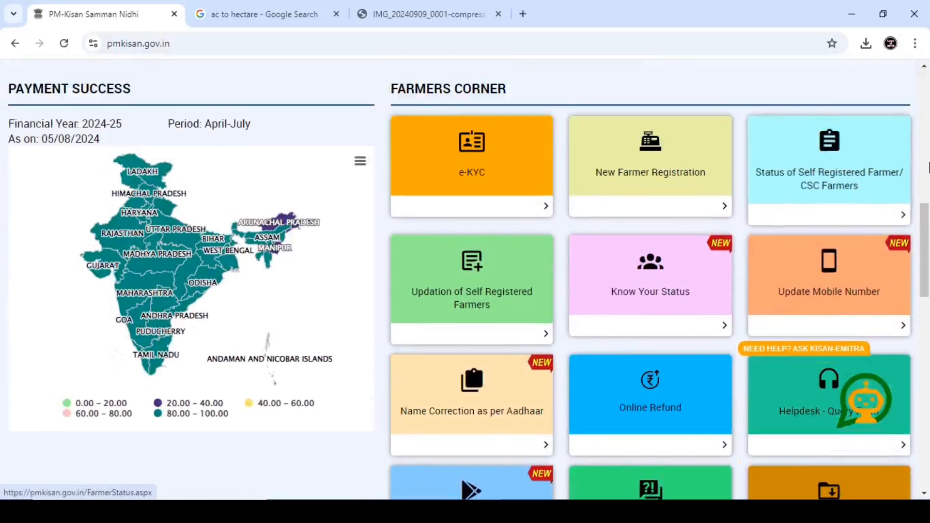
Step: Search the self-registered farmer status by the farmer's Aadhaar number, showing the 07-09-2024 application pending block approval
{"action": "left_click", "coordinate": [888, 206]}
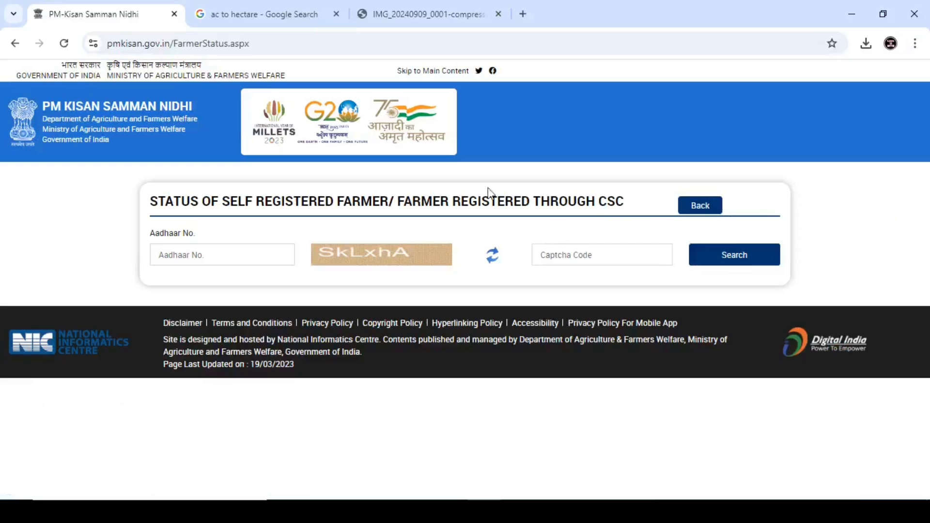
{"action": "left_click", "coordinate": [196, 252]}
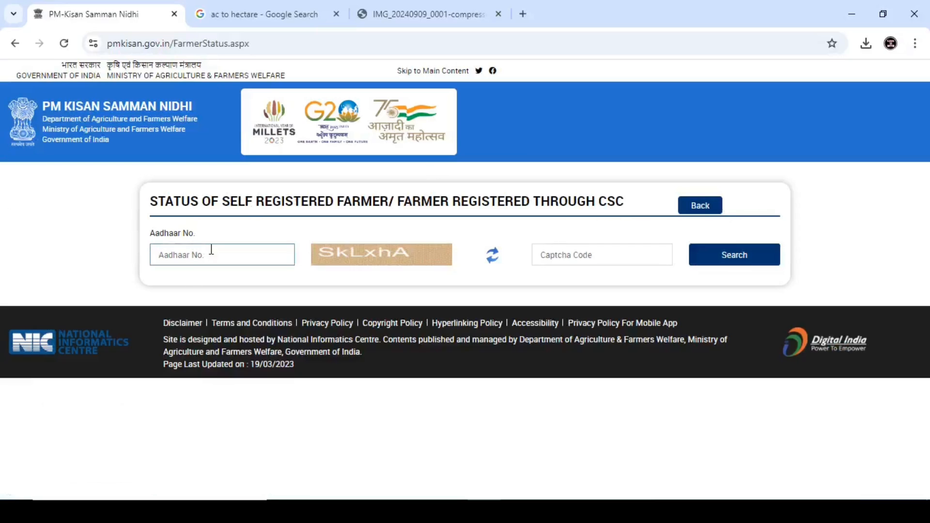
{"action": "type", "text": "984"}
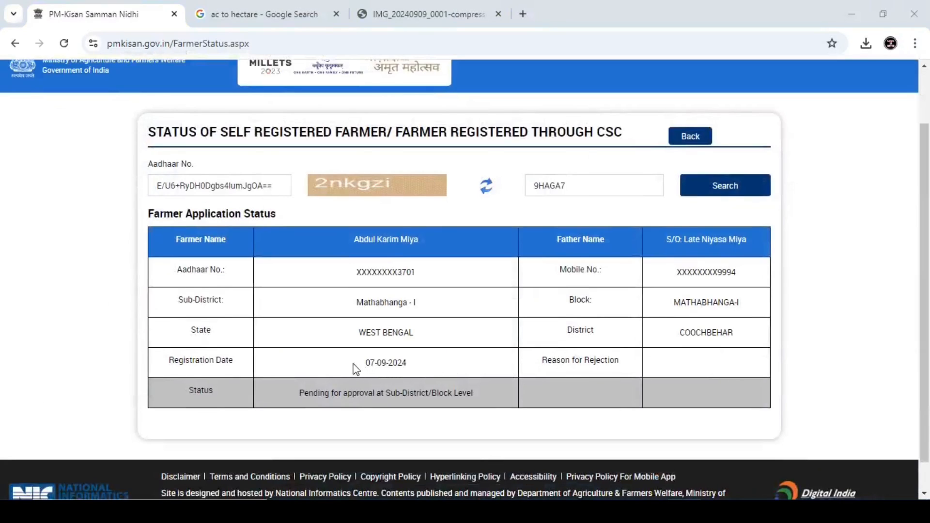
{"action": "left_click", "coordinate": [409, 368]}
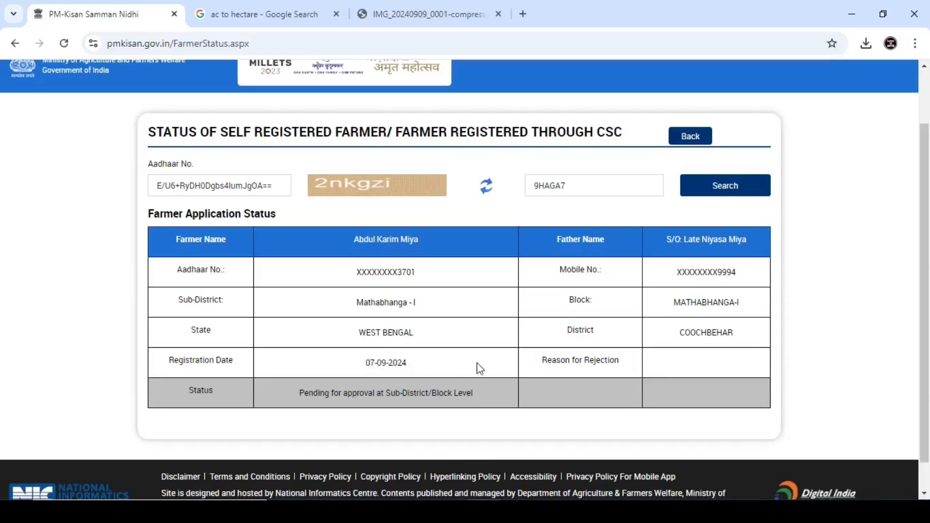
Step: Leave the status results for the home page and bring the Farmers Corner tiles into view
{"action": "left_click", "coordinate": [692, 138]}
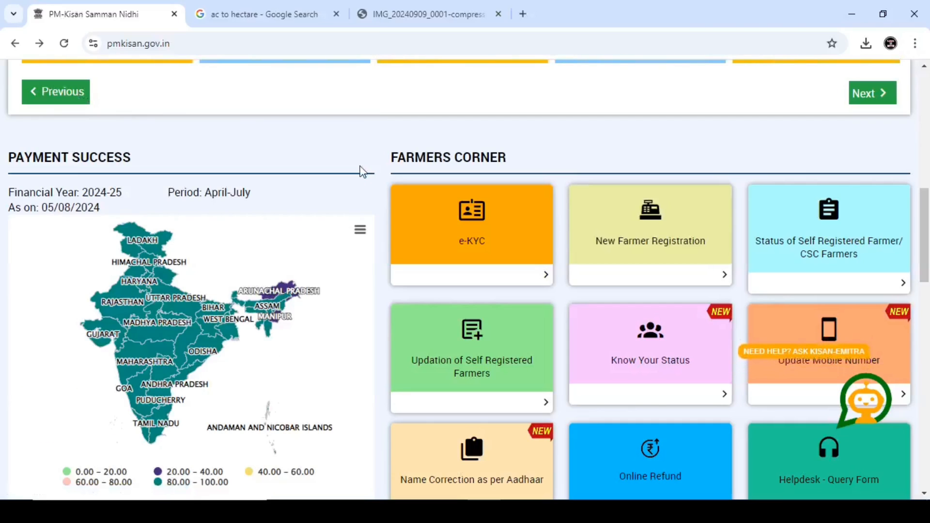
{"action": "scroll", "coordinate": [363, 172], "scroll_direction": "down", "scroll_amount": 2}
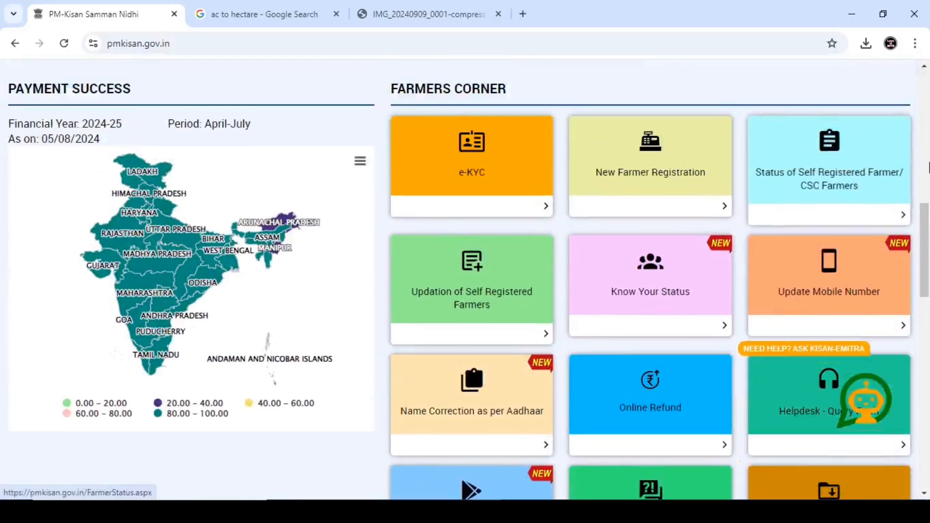